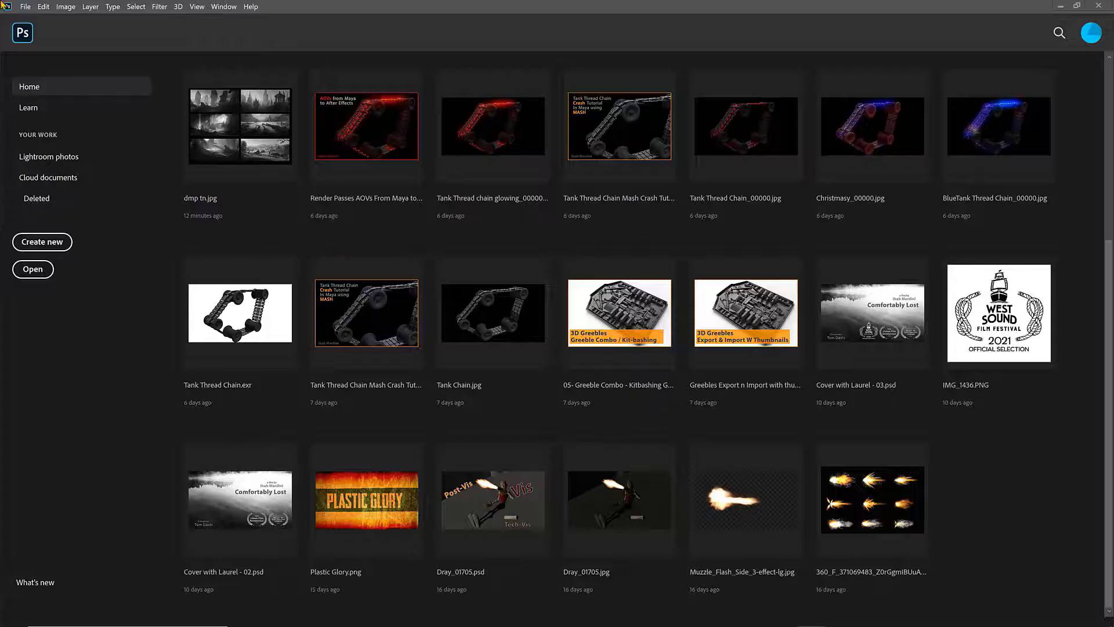
- Create a 2000 x 2000 px document at 72 pixels/inch in 32-bit RGB with a white background
{"action": "left_click", "coordinate": [27, 8]}
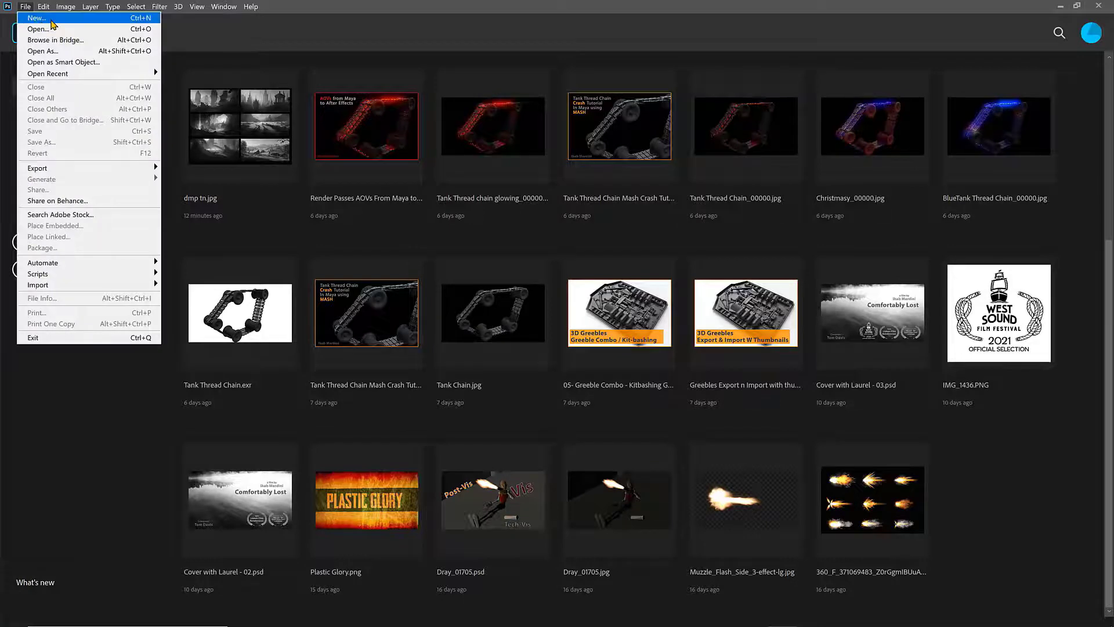
{"action": "left_click", "coordinate": [45, 18]}
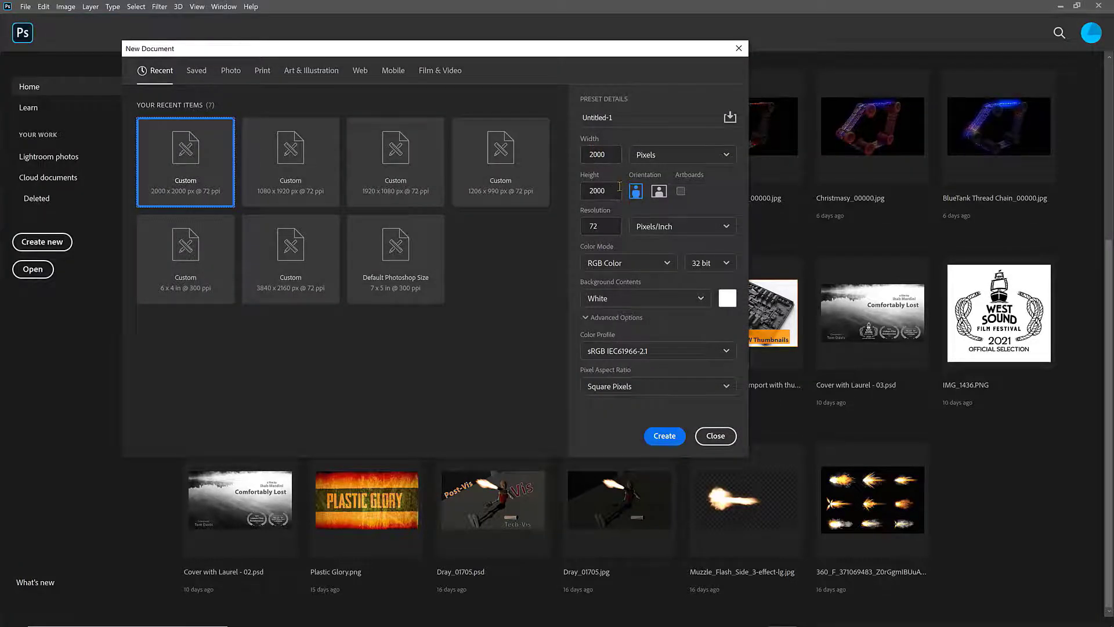
{"action": "left_click", "coordinate": [665, 436]}
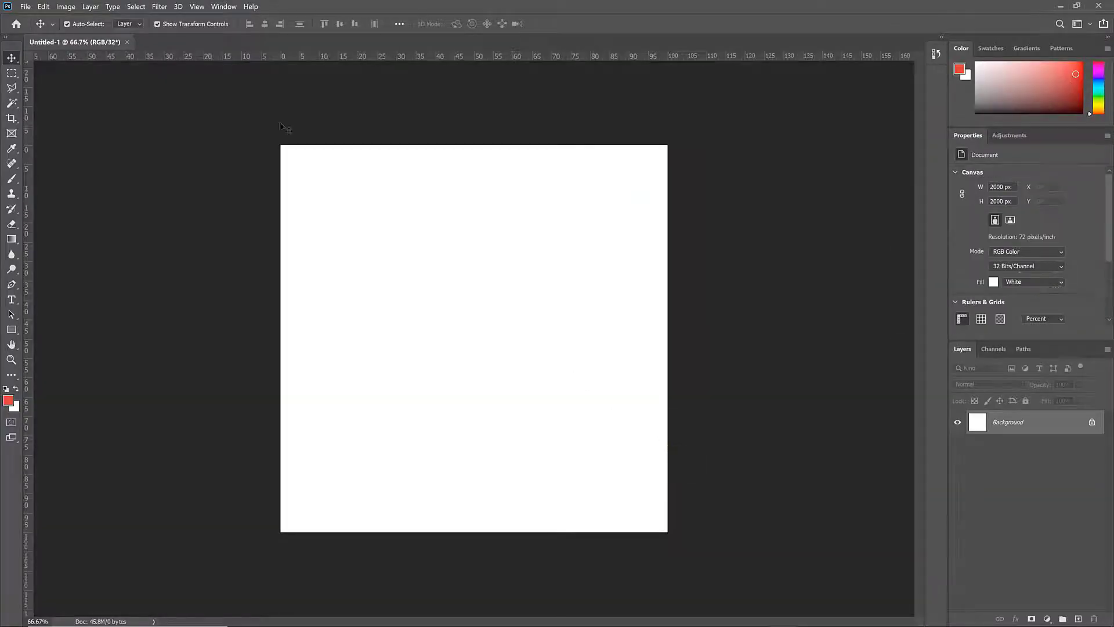
- Place a vertical and a horizontal guide about 2% in from the canvas's left and top edges
{"action": "left_click", "coordinate": [197, 7]}
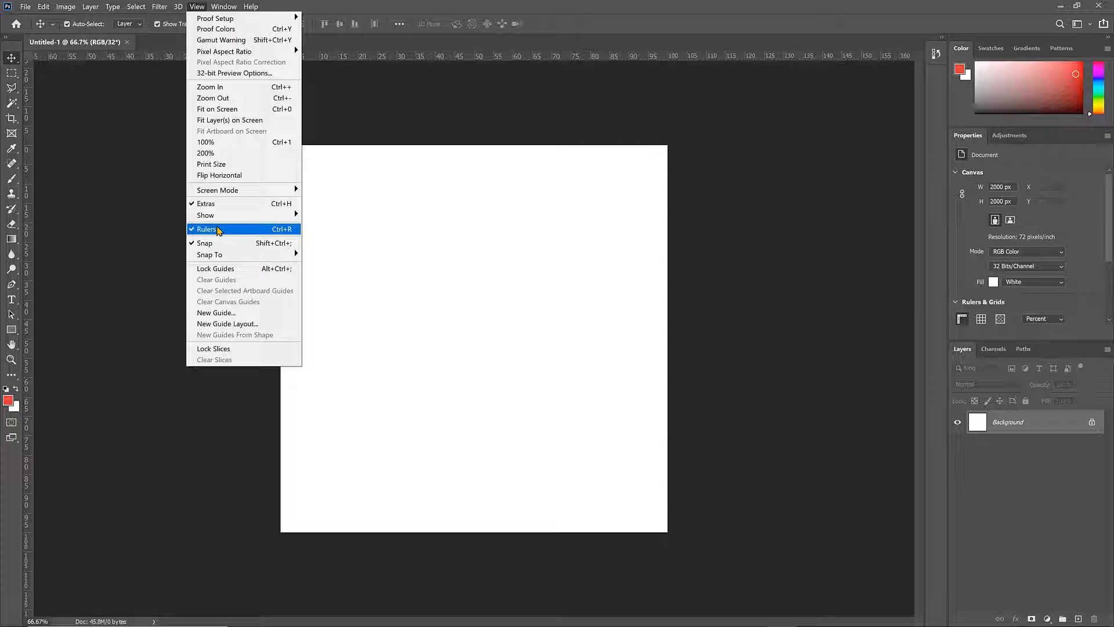
{"action": "left_click", "coordinate": [359, 57]}
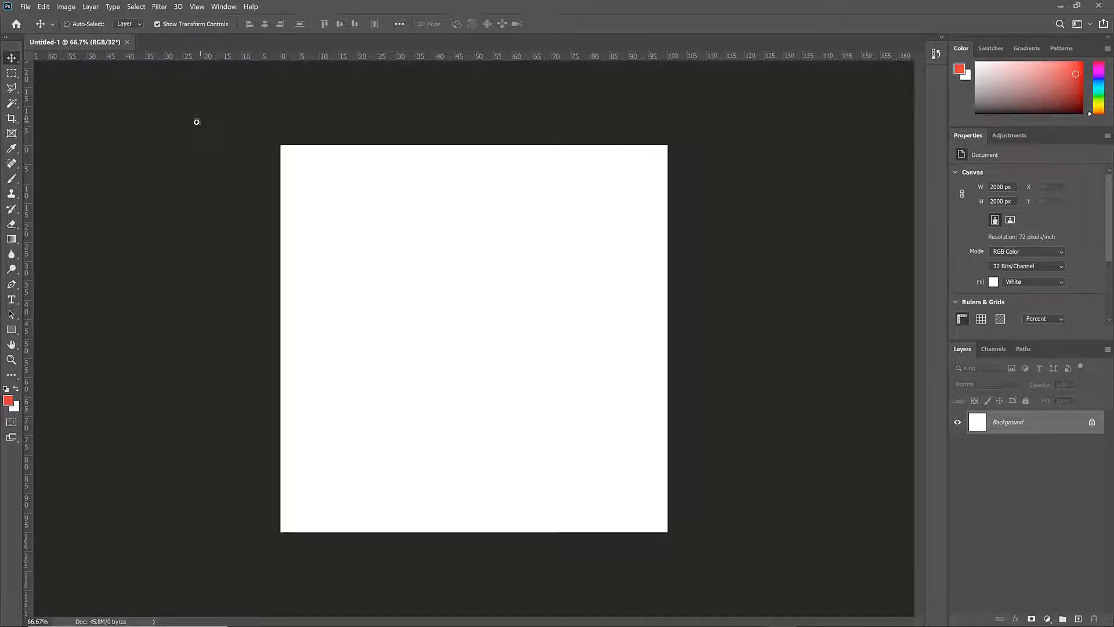
{"action": "key", "text": "ctrl+space"}
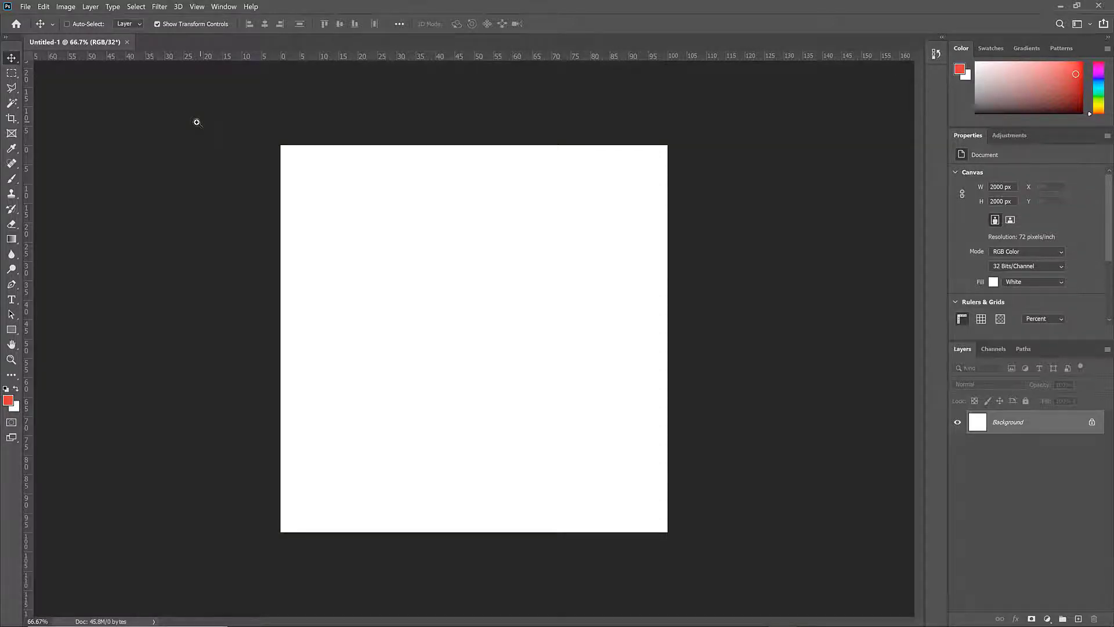
{"action": "left_click_drag", "start_coordinate": [196, 119], "coordinate": [170, 119]}
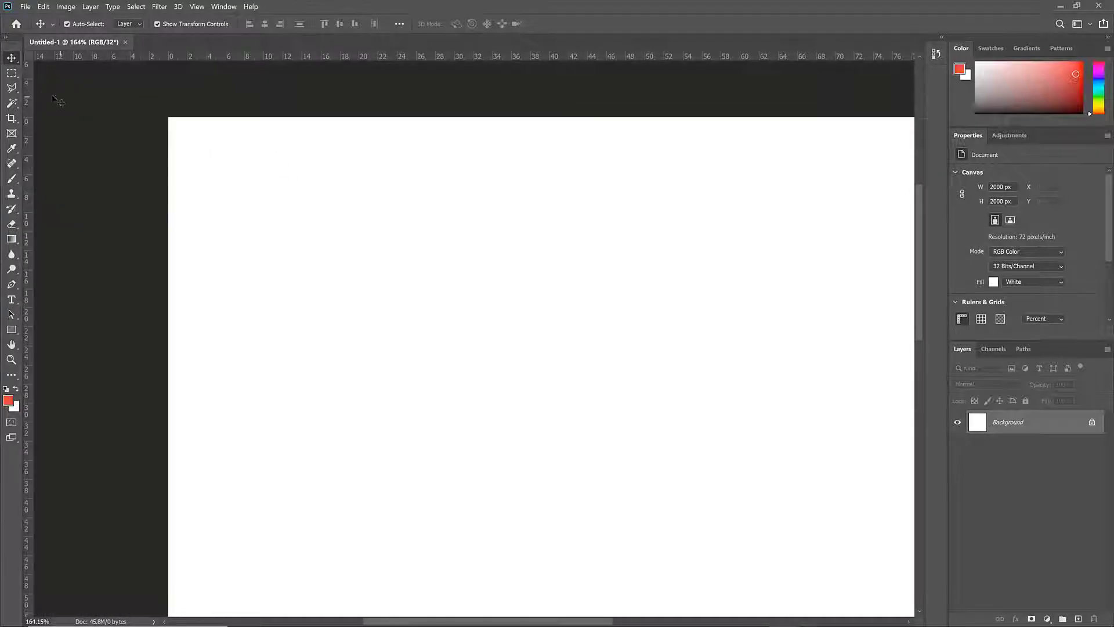
{"action": "left_click_drag", "start_coordinate": [31, 92], "coordinate": [134, 137]}
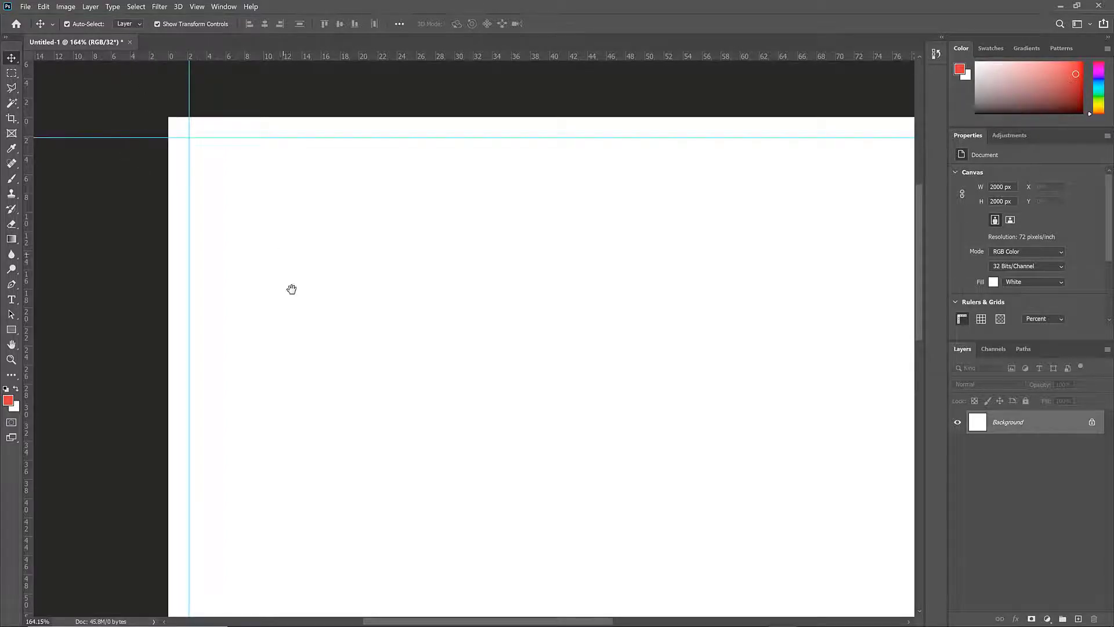
- On a new layer, marquee-select a fixed 16:9 area from the guides' intersection, about 43% of the canvas wide
{"action": "scroll", "coordinate": [290, 299], "scroll_direction": "down", "scroll_amount": 2}
{"action": "left_click_drag", "start_coordinate": [289, 303], "coordinate": [267, 316]}
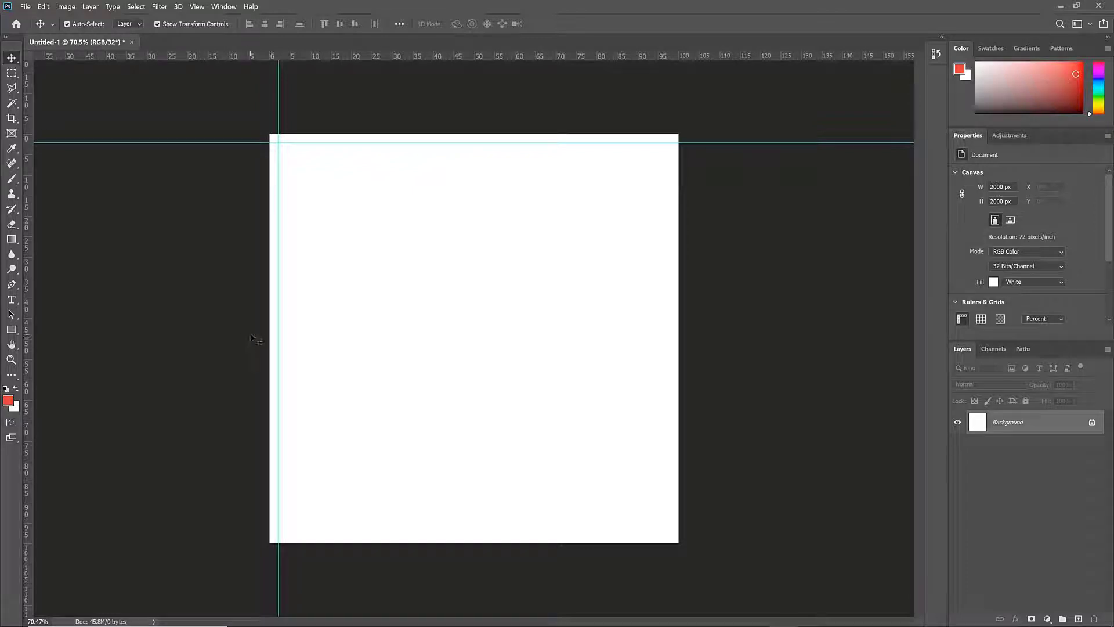
{"action": "left_click", "coordinate": [12, 73]}
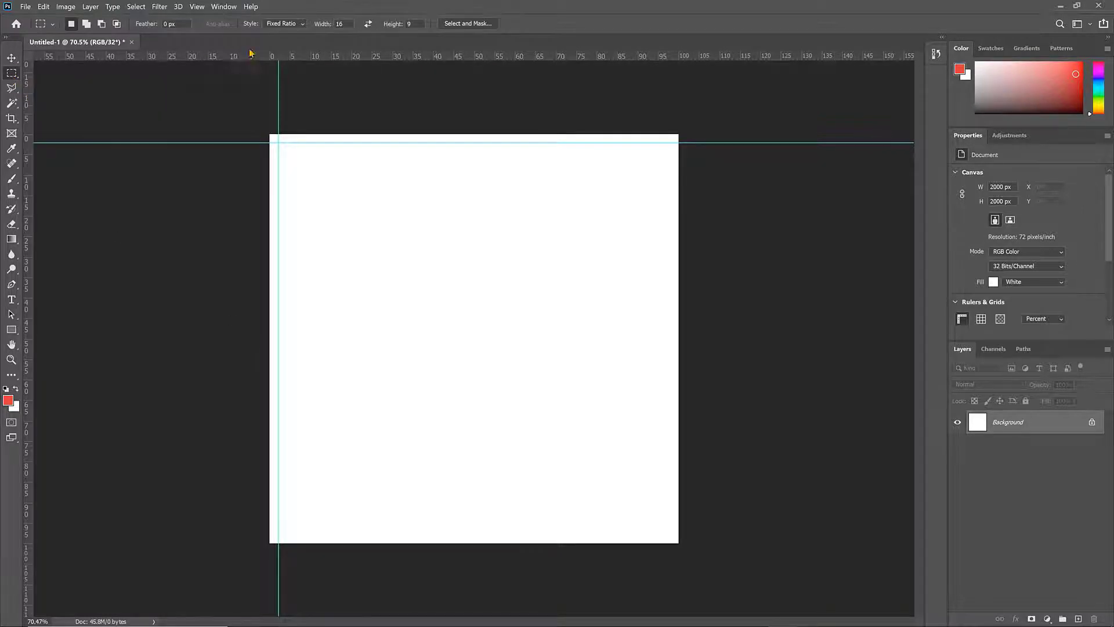
{"action": "left_click", "coordinate": [284, 23]}
{"action": "left_click", "coordinate": [279, 42]}
{"action": "left_click", "coordinate": [1078, 619]}
{"action": "left_click_drag", "start_coordinate": [303, 196], "coordinate": [454, 303]}
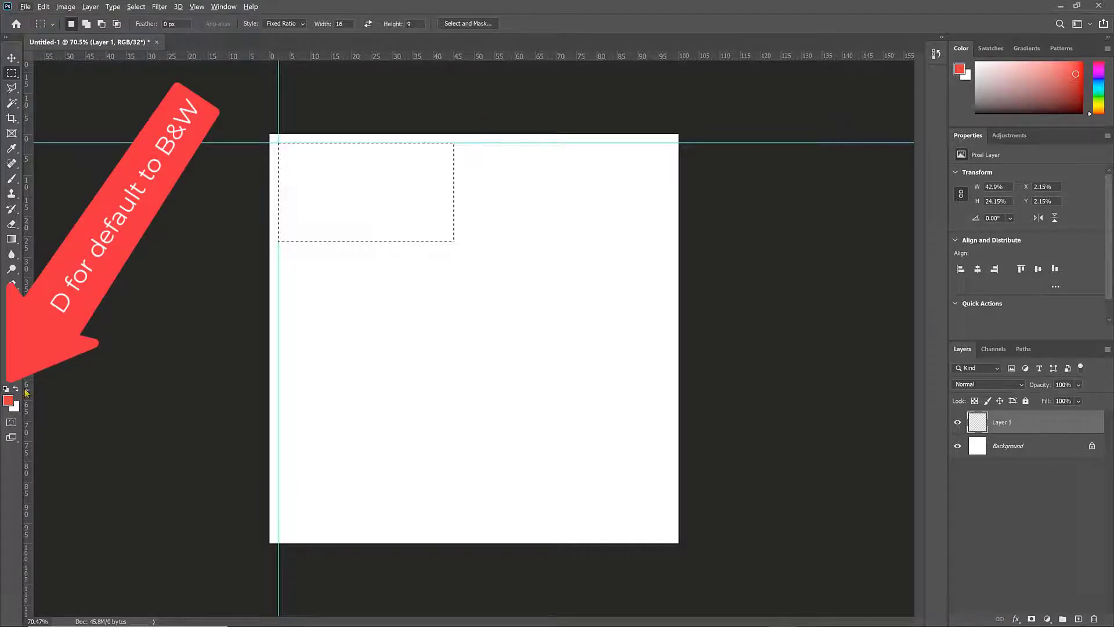
- Reset the colours to default black and white, fill the selection with black and deselect it
{"action": "key", "text": "d"}
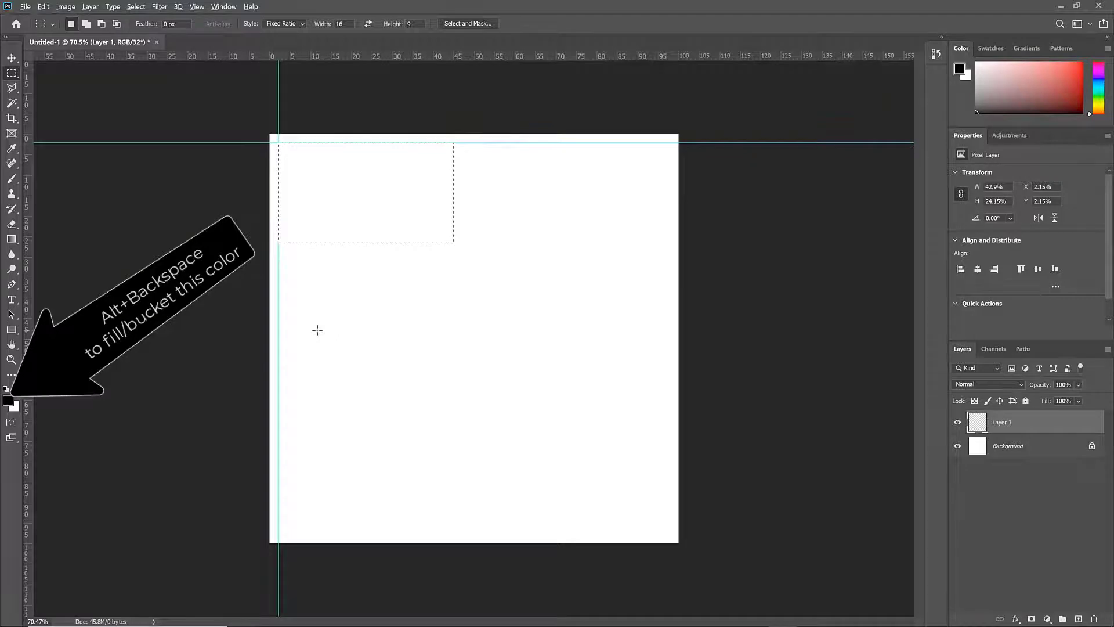
{"action": "key", "text": "alt+BackSpace"}
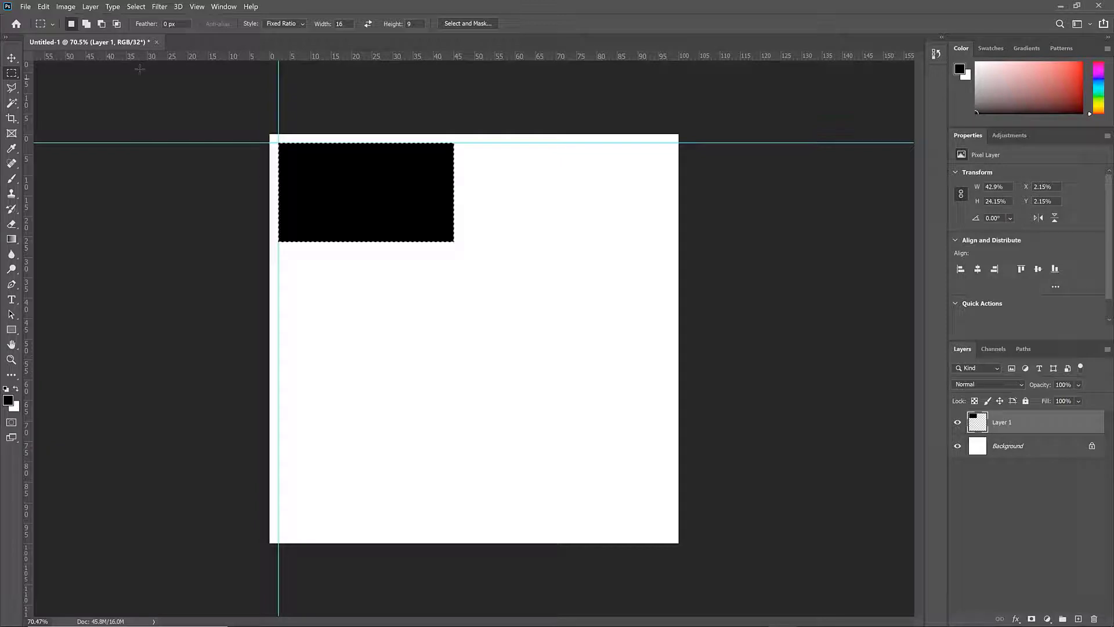
{"action": "left_click", "coordinate": [136, 6]}
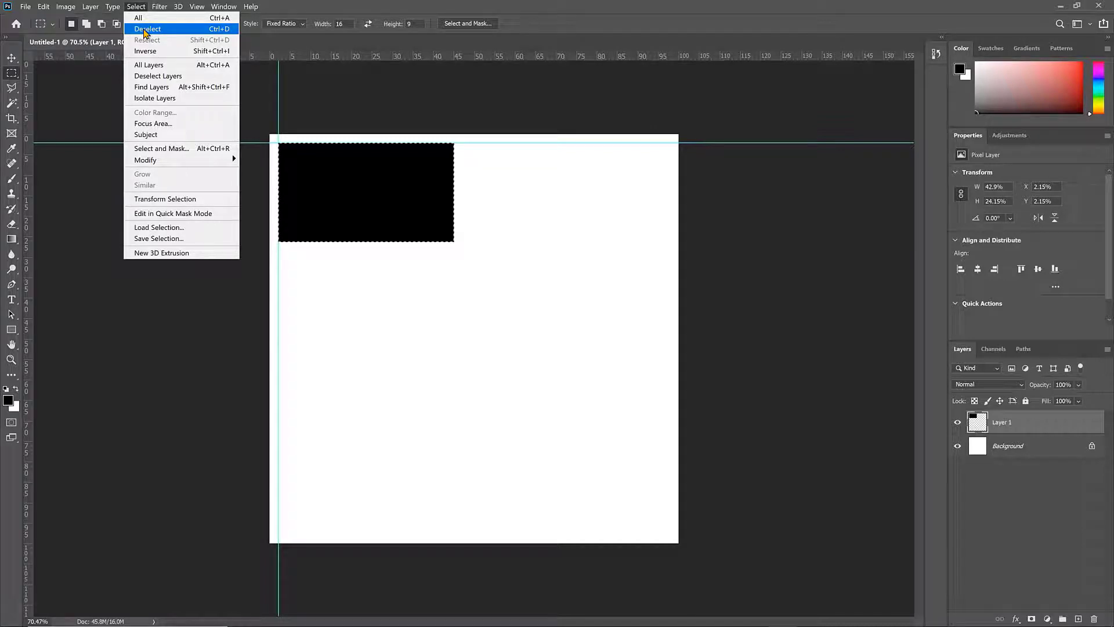
{"action": "left_click", "coordinate": [144, 29]}
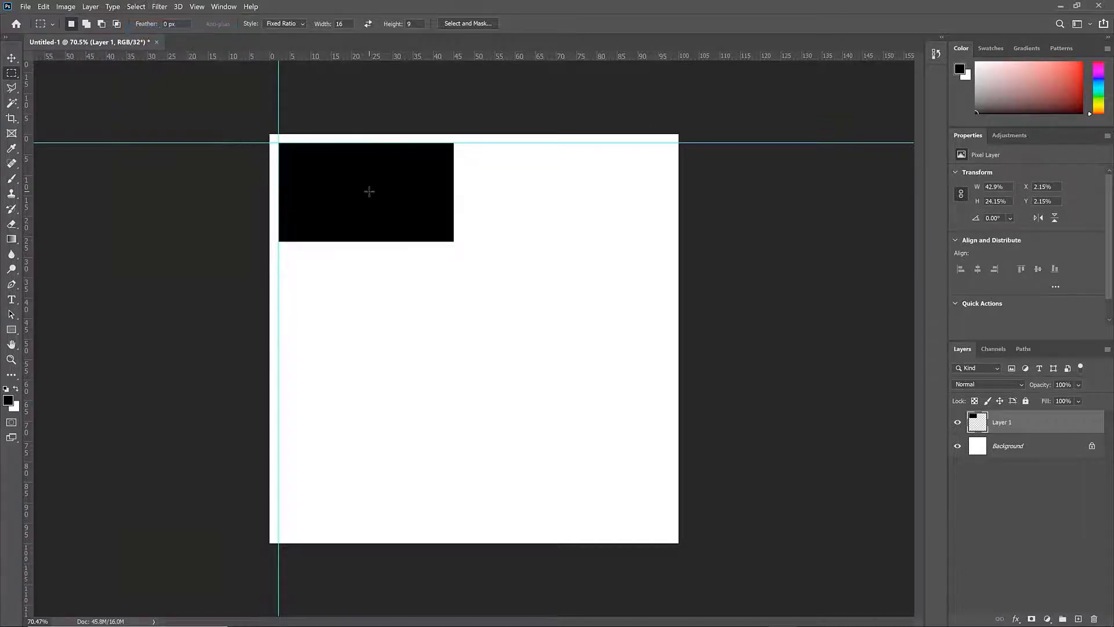
- Duplicate the black rectangle to the right, level with the original and starting at 50% of the canvas width
{"action": "key", "text": "v"}
{"action": "left_click_drag", "start_coordinate": [361, 191], "coordinate": [664, 207]}
{"action": "scroll", "coordinate": [573, 172], "scroll_direction": "up", "scroll_amount": 6}
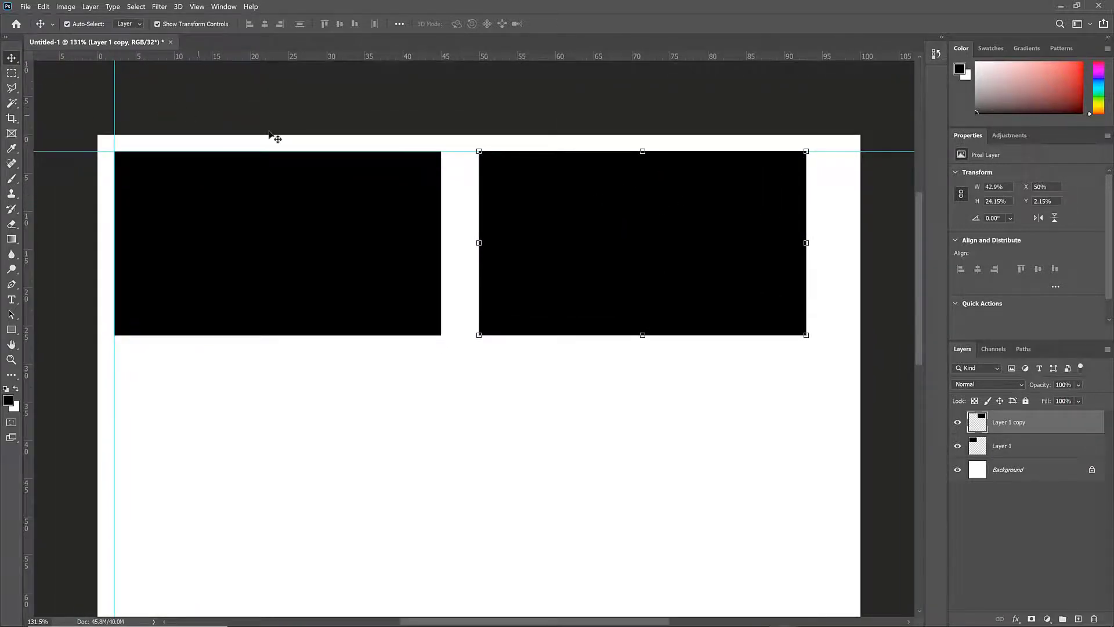
- Place a vertical guide at about 95%, one margin's width to the right of the second rectangle
{"action": "left_click_drag", "start_coordinate": [25, 99], "coordinate": [810, 52]}
{"action": "left_click_drag", "start_coordinate": [28, 127], "coordinate": [658, 154]}
{"action": "scroll", "coordinate": [814, 133], "scroll_direction": "up", "scroll_amount": 10}
{"action": "scroll", "coordinate": [678, 169], "scroll_direction": "down", "scroll_amount": 10}
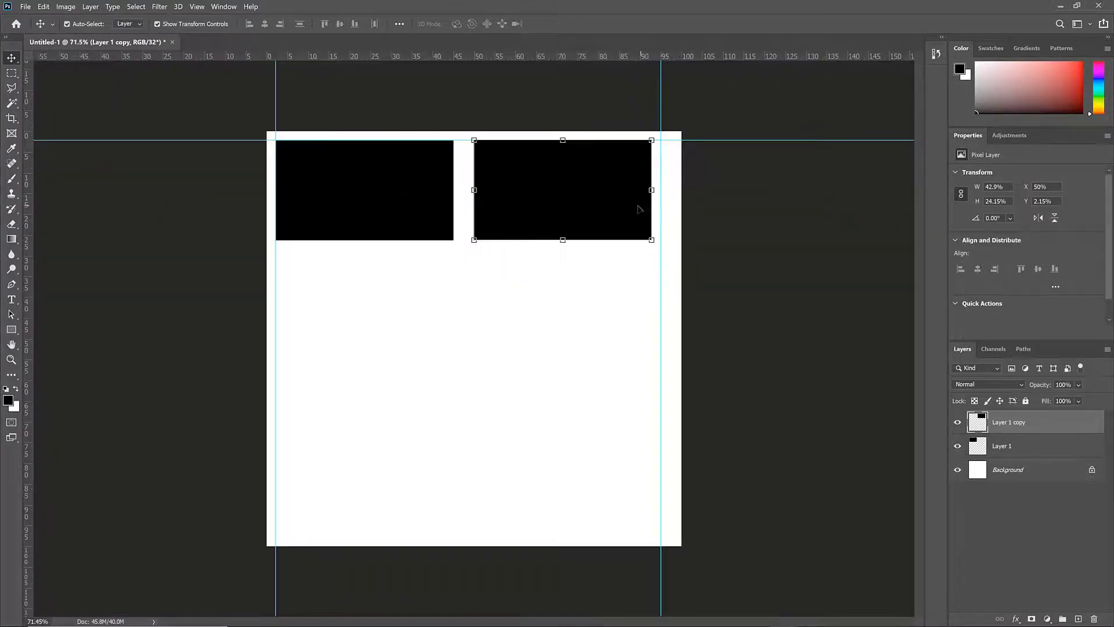
- Crop the canvas's right edge to the new vertical guide
{"action": "key", "text": "c"}
{"action": "left_click_drag", "start_coordinate": [682, 339], "coordinate": [670, 357]}
{"action": "key", "text": "Return"}
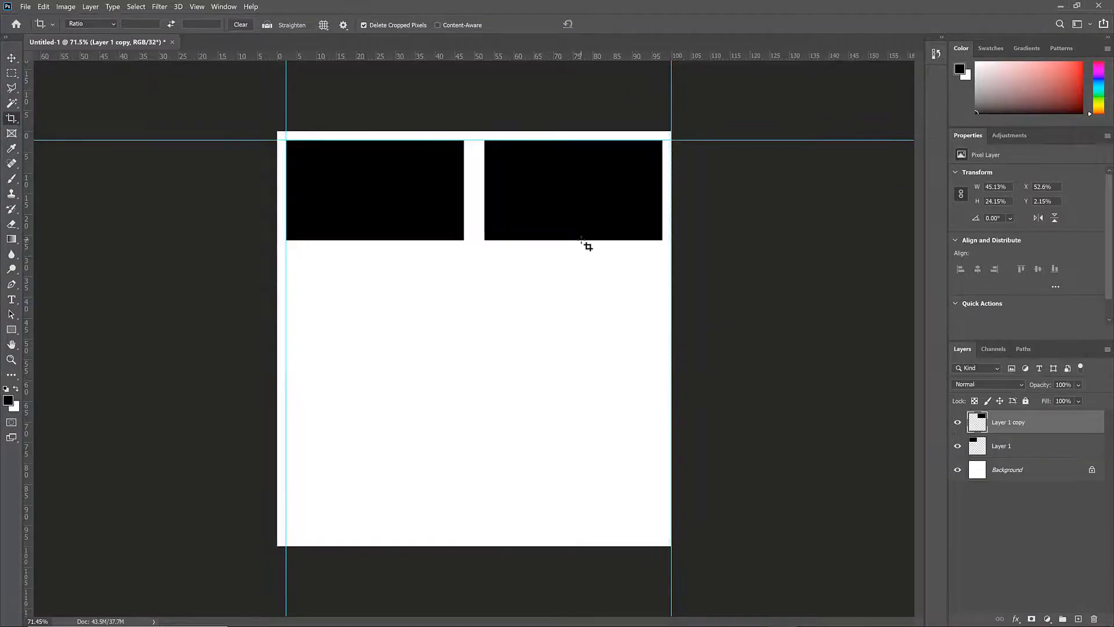
- Select both rectangles and duplicate the pair downward twice, forming three evenly spaced rows
{"action": "key", "text": "v"}
{"action": "left_click", "coordinate": [420, 201], "text": "shift"}
{"action": "left_click_drag", "start_coordinate": [420, 201], "coordinate": [413, 441]}
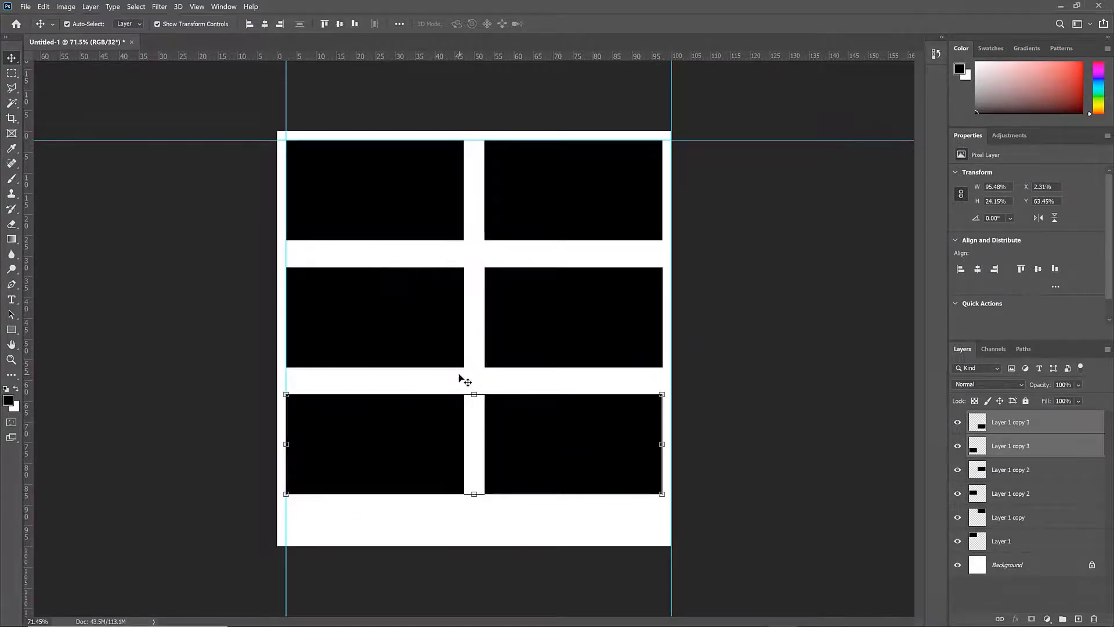
{"action": "key", "text": "m"}
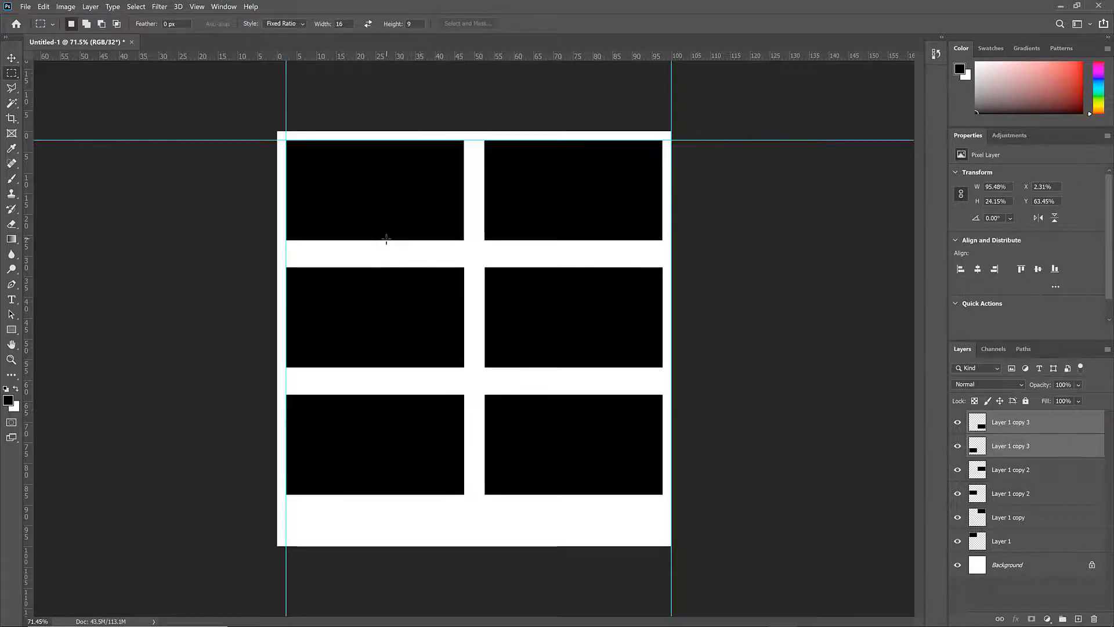
{"action": "left_click_drag", "start_coordinate": [387, 243], "coordinate": [461, 268]}
{"action": "key", "text": "ctrl+d"}
{"action": "left_click", "coordinate": [413, 238], "text": "ctrl"}
{"action": "key", "text": "ctrl+d"}
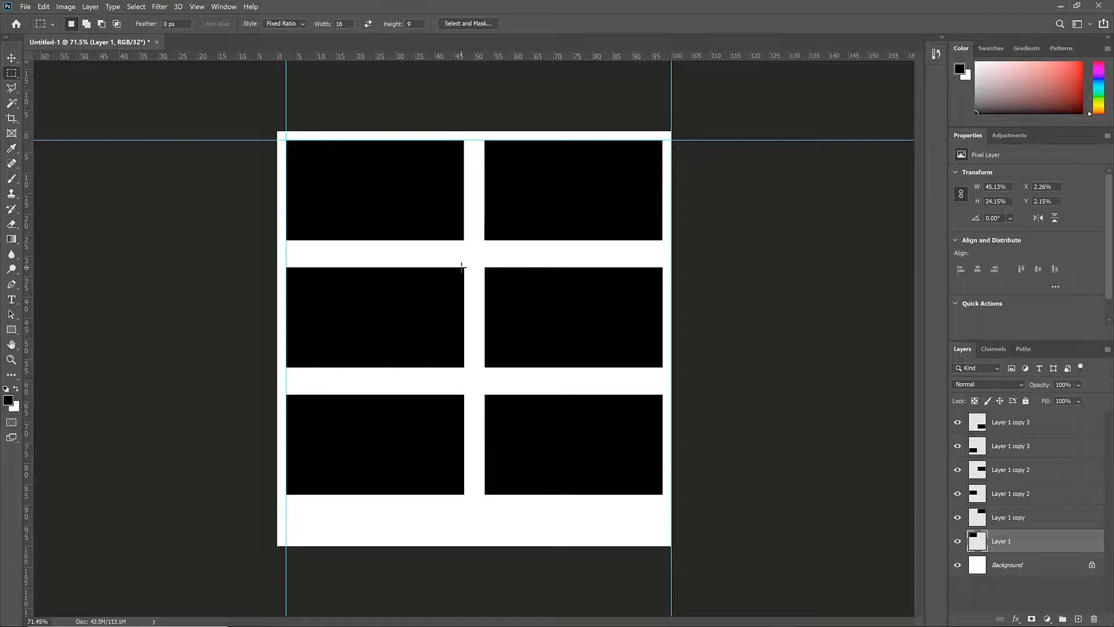
- Marquee-select the full height of the gap between the first two left rectangles and set the foreground colour to red
{"action": "left_click_drag", "start_coordinate": [404, 240], "coordinate": [453, 268]}
{"action": "left_click", "coordinate": [1082, 76]}
{"action": "key", "text": "alt+BackSpace"}
{"action": "key", "text": "v"}
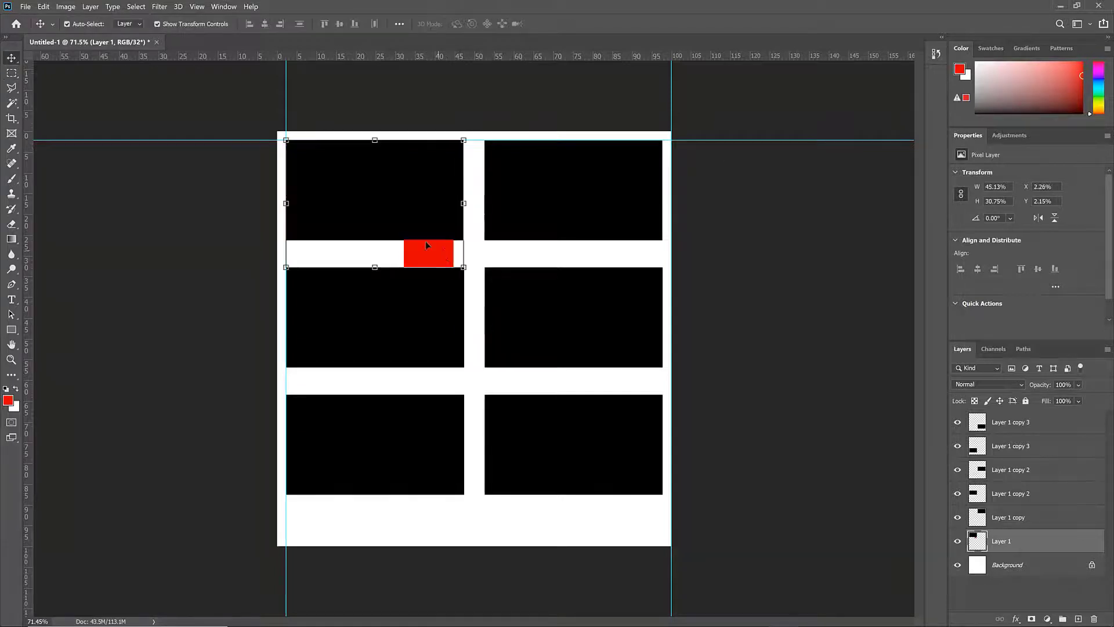
{"action": "left_click", "coordinate": [437, 251]}
{"action": "key", "text": "ctrl+z"}
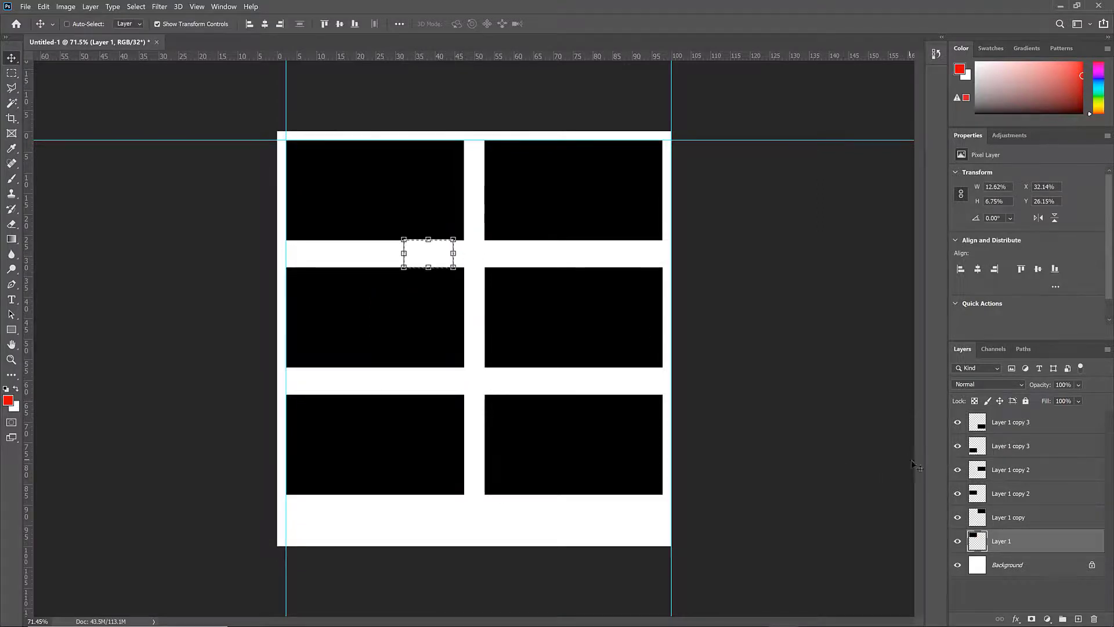
- Fill the gap selection with red on a new layer and move that layer above all the rectangles
{"action": "left_click", "coordinate": [1080, 618]}
{"action": "key", "text": "alt+BackSpace"}
{"action": "left_click_drag", "start_coordinate": [1041, 538], "coordinate": [1044, 420]}
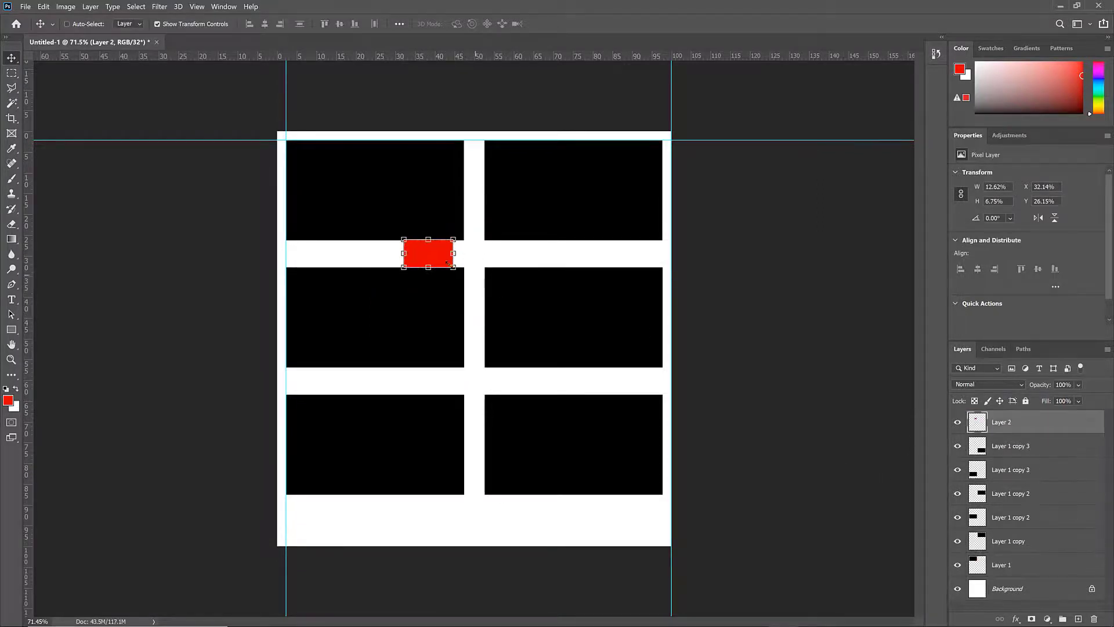
- Move the red spacer directly below the bottom-left rectangle
{"action": "left_click_drag", "start_coordinate": [443, 250], "coordinate": [426, 500]}
{"action": "key", "text": "Return"}
{"action": "key", "text": "Return"}
- Crop the canvas's bottom edge so the lower margin matches the gap between the rows
{"action": "key", "text": "c"}
{"action": "left_click_drag", "start_coordinate": [474, 545], "coordinate": [464, 528]}
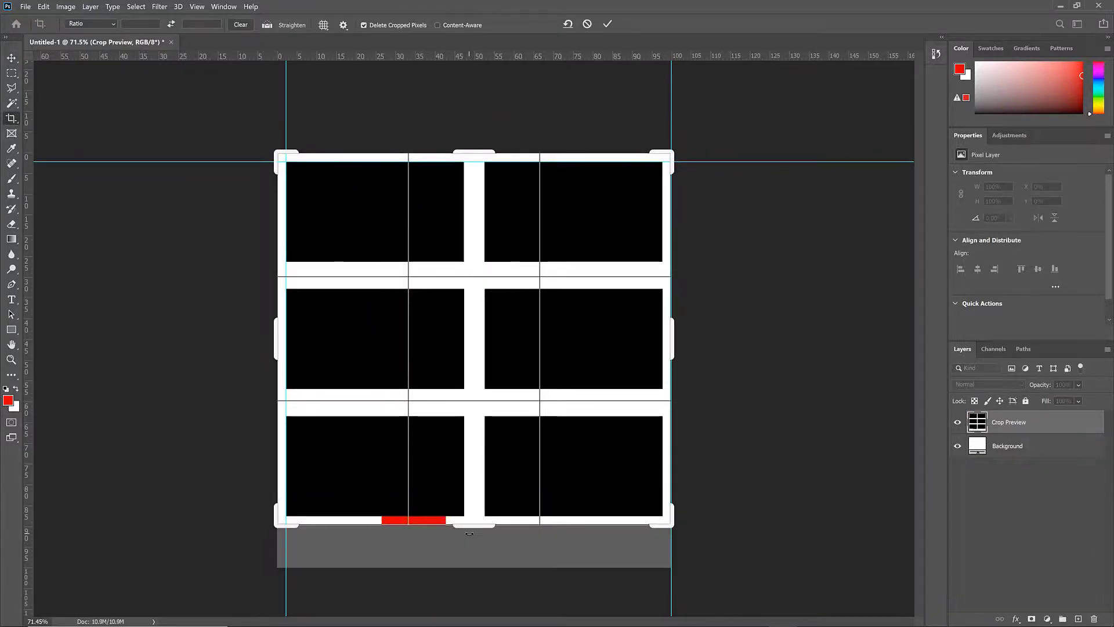
{"action": "left_click_drag", "start_coordinate": [467, 527], "coordinate": [383, 386]}
{"action": "key", "text": "Return"}
- Select the red spacer and delete it
{"action": "key", "text": "v"}
{"action": "left_click_drag", "start_coordinate": [374, 393], "coordinate": [374, 517]}
{"action": "key", "text": "Return"}
{"action": "key", "text": "Delete"}
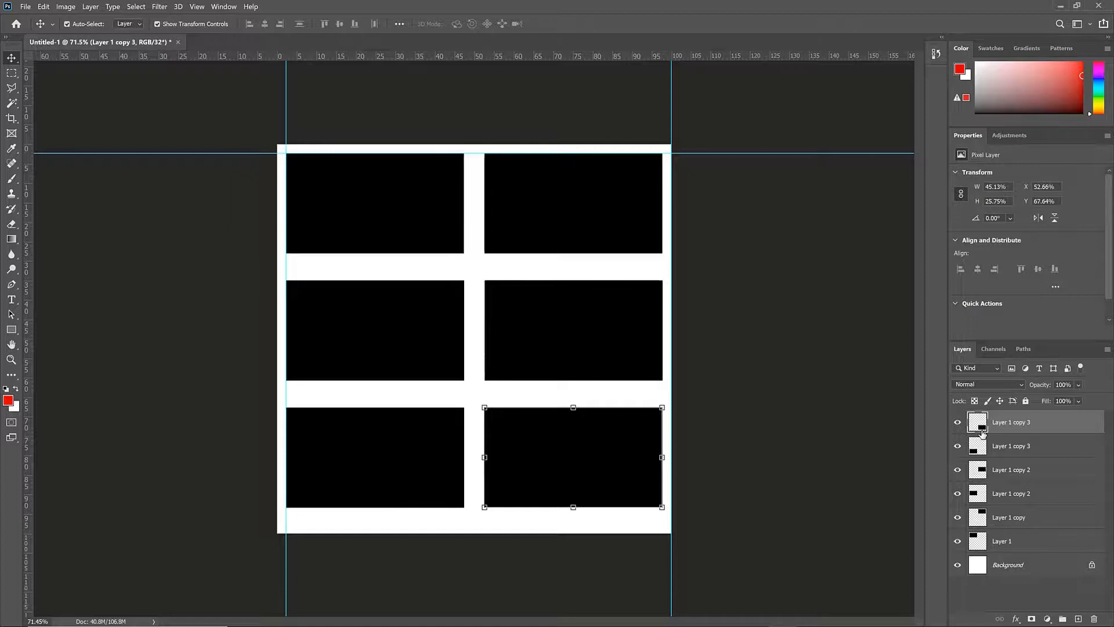
- Load the outlines of all six rectangle layers as one combined selection
{"action": "key", "text": "ctrl"}
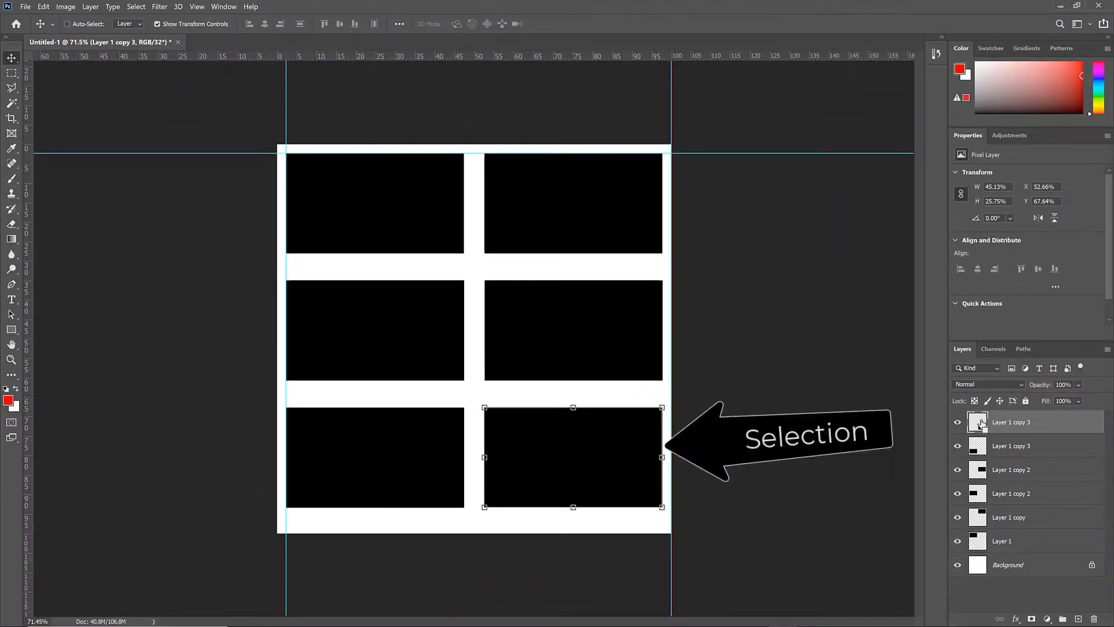
{"action": "left_click", "coordinate": [981, 424], "text": "ctrl"}
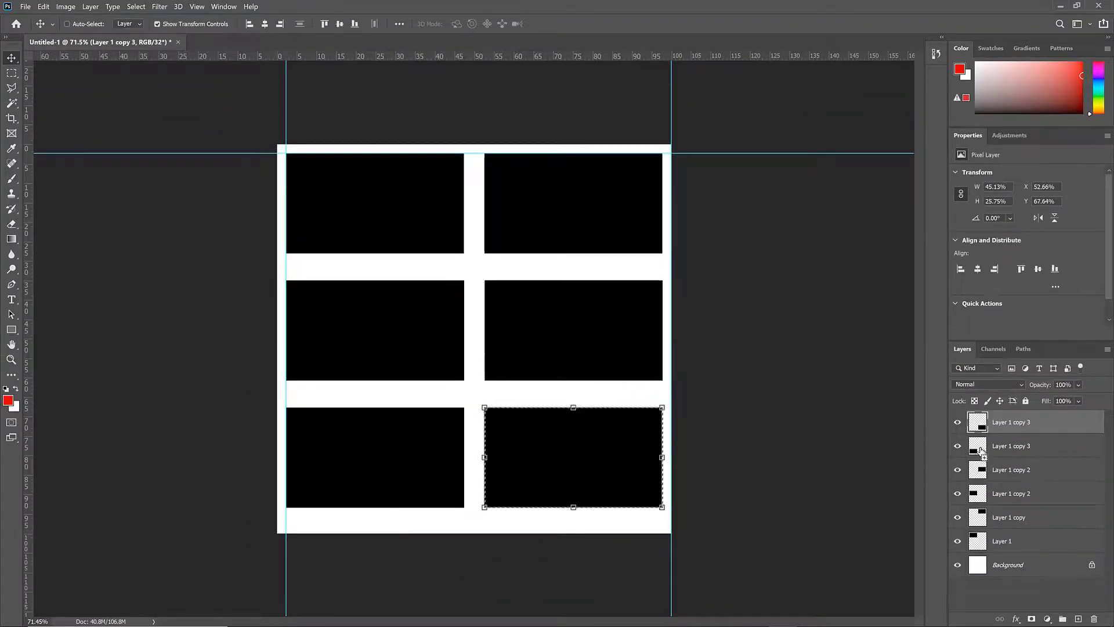
{"action": "left_click", "coordinate": [980, 448], "text": "ctrl+shift"}
{"action": "left_click", "coordinate": [979, 471], "text": "ctrl+shift"}
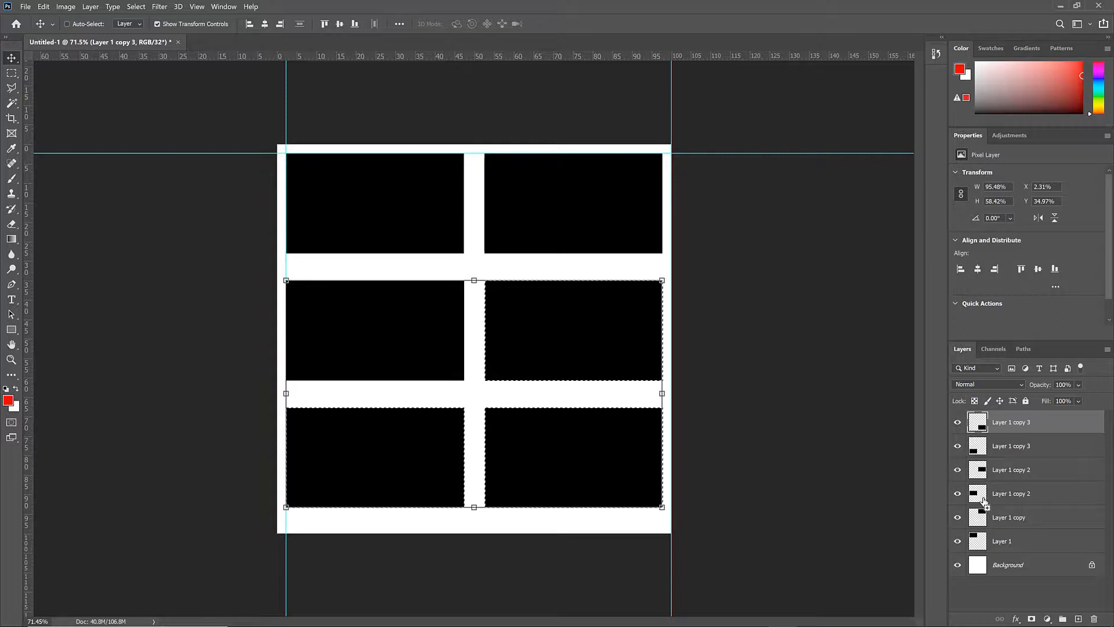
{"action": "left_click", "coordinate": [979, 540], "text": "shift"}
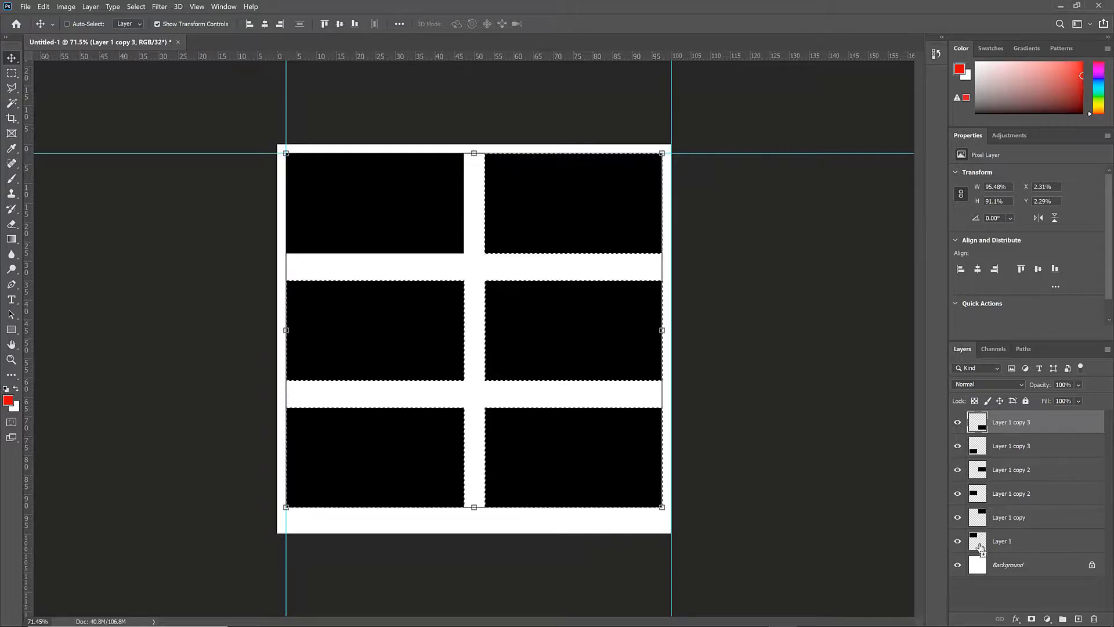
- Add a new layer, reset the foreground to black and fill the six-rectangle selection with it
{"action": "left_click", "coordinate": [1078, 619]}
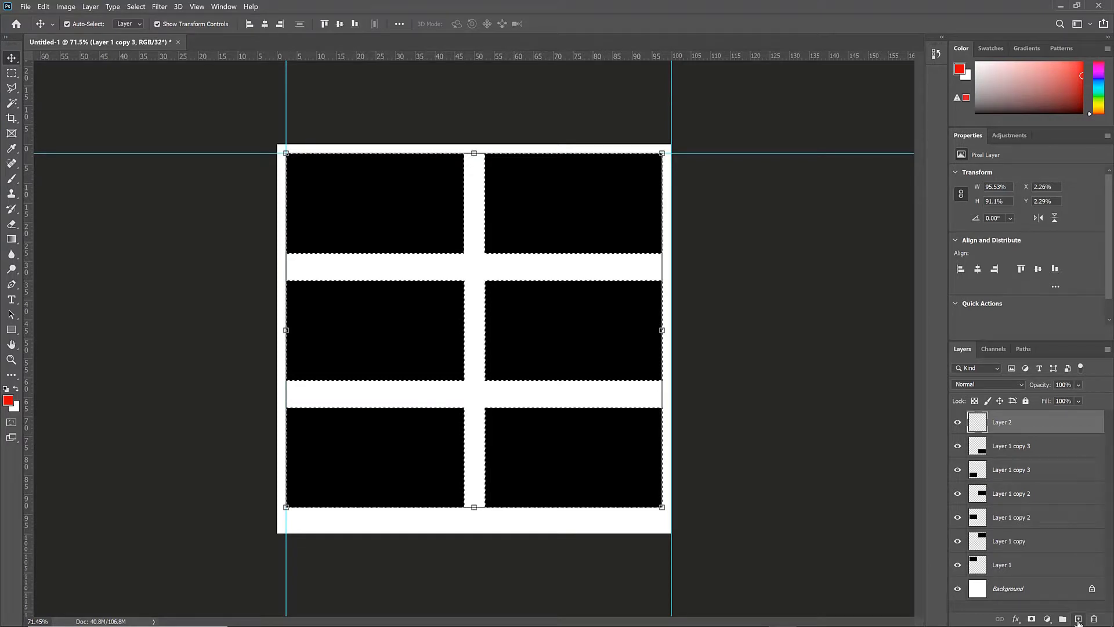
{"action": "left_click", "coordinate": [6, 388]}
{"action": "key", "text": "alt+BackSpace"}
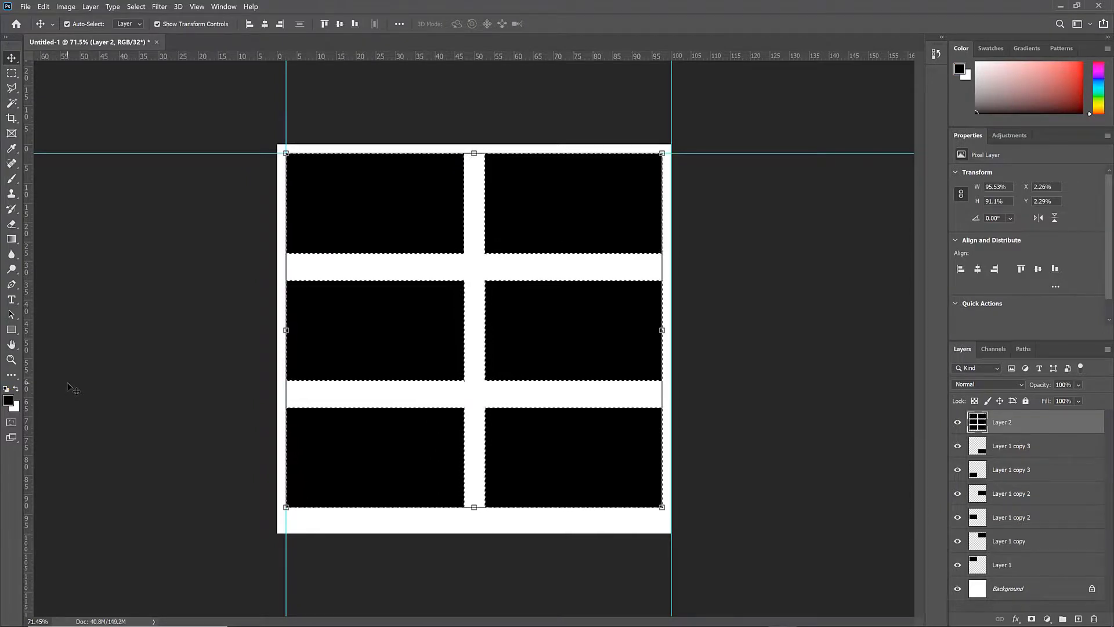
- Try filling the six selected rectangles with white and undo that fill
{"action": "key", "text": "Delete"}
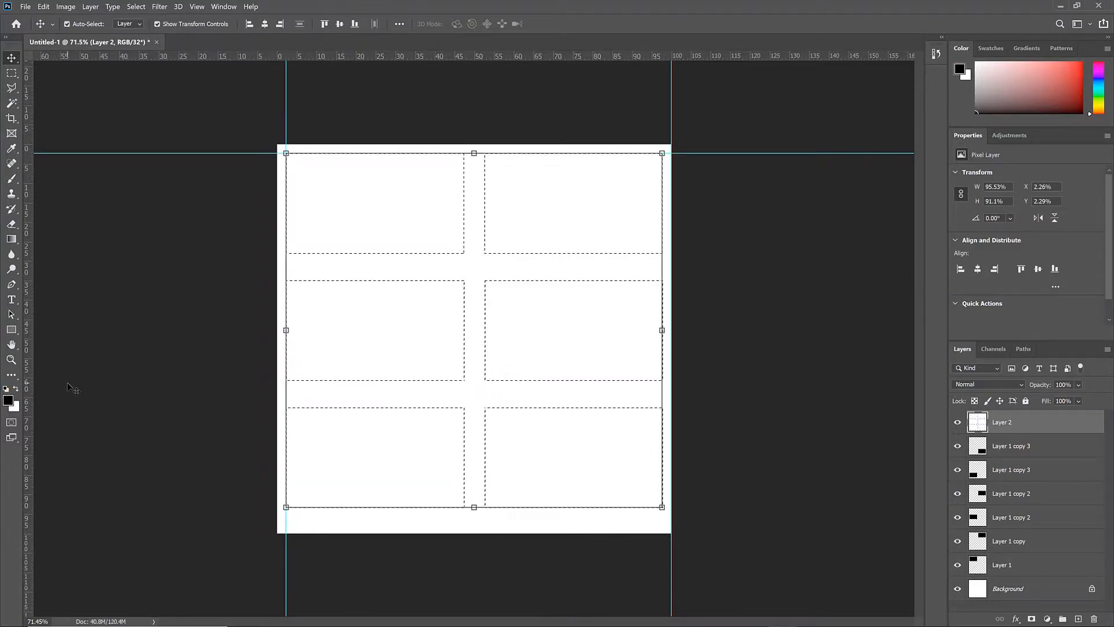
{"action": "key", "text": "ctrl+z"}
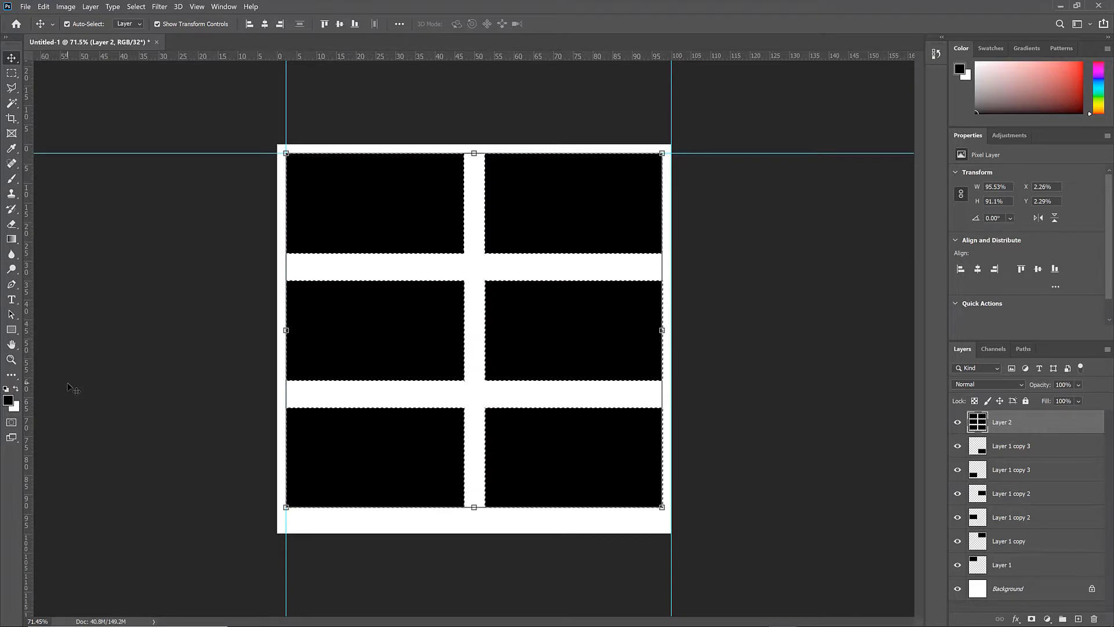
- Invert the selection and fill the border area around the six rectangles with black
{"action": "key", "text": "ctrl+shift+i"}
{"action": "key", "text": "alt+BackSpace"}
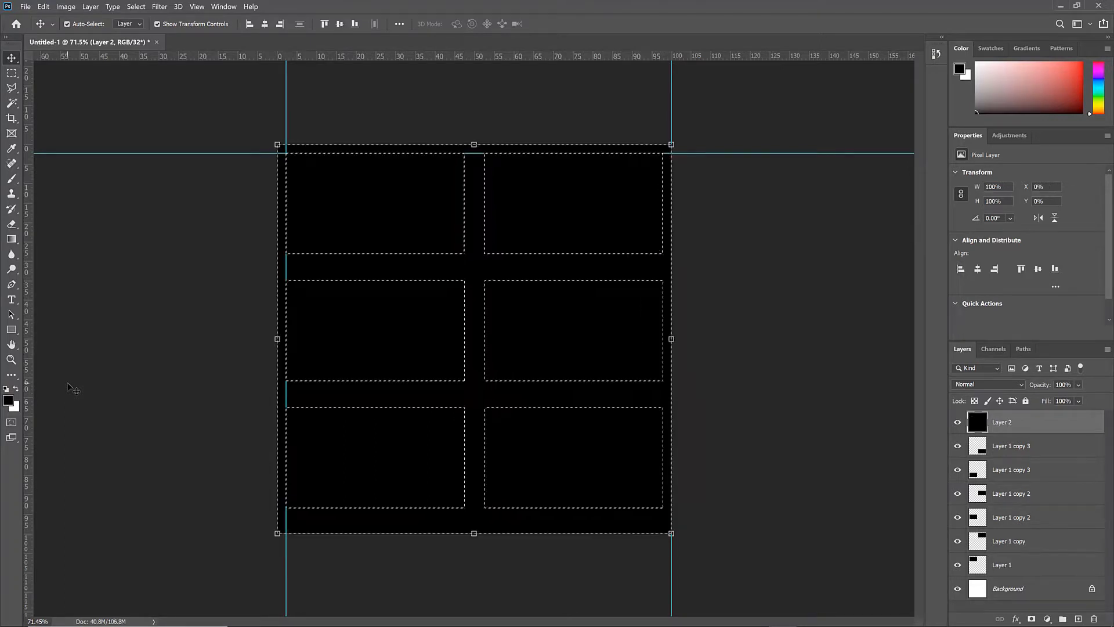
- Clear the six rectangular frames out of the black border layer, and hide the six original rectangle layers
{"action": "key", "text": "ctrl+z"}
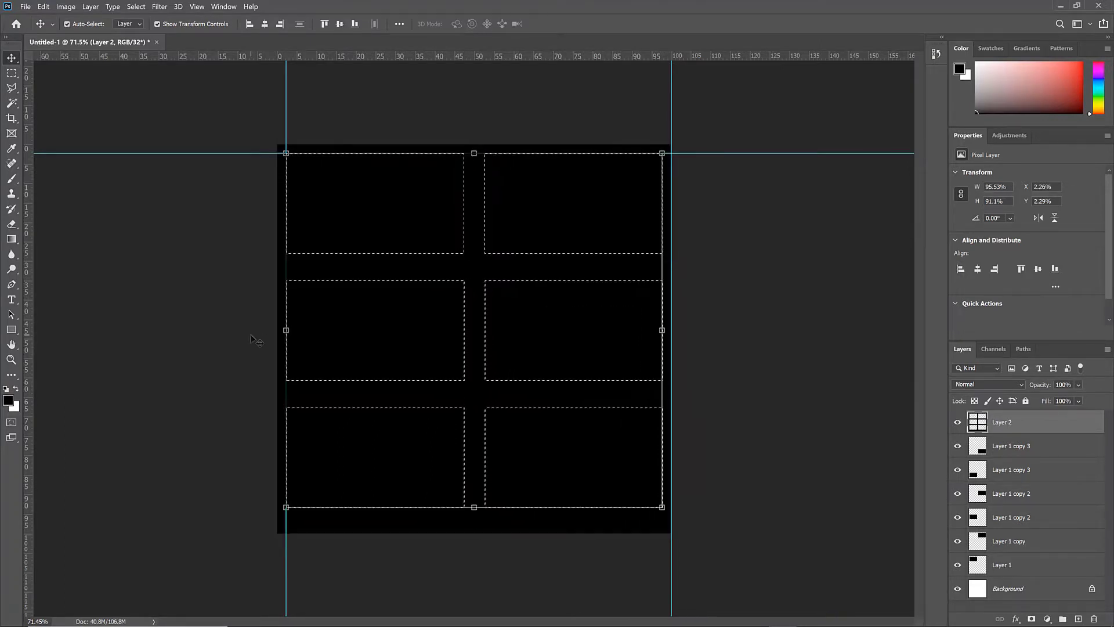
{"action": "left_click_drag", "start_coordinate": [958, 446], "coordinate": [961, 566]}
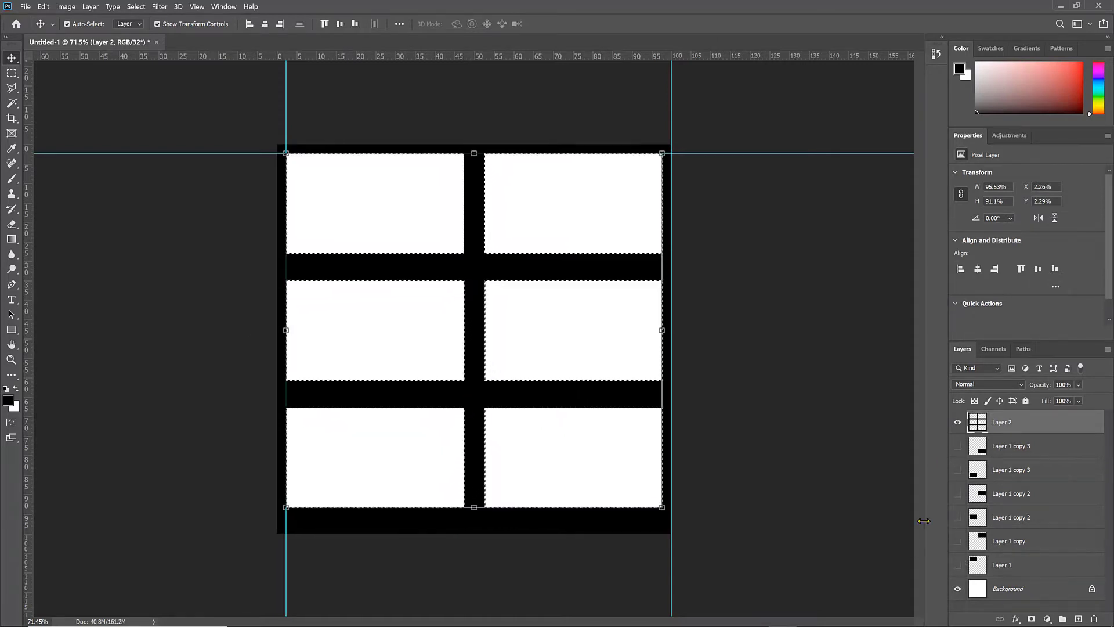
{"action": "key", "text": "ctrl+shift+z"}
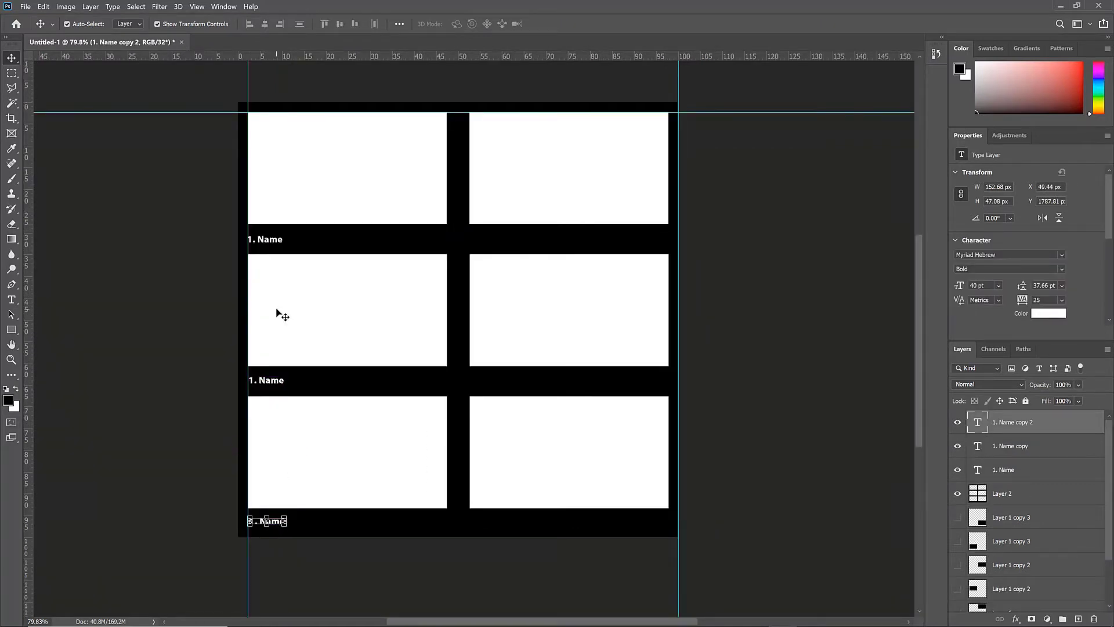
- Duplicate the three "1. Name" labels of the left column and place the copies beneath the right-column frames
{"action": "left_click", "coordinate": [1032, 471], "text": "shift"}
{"action": "left_click_drag", "start_coordinate": [270, 385], "coordinate": [489, 379]}
{"action": "left_click", "coordinate": [574, 384]}
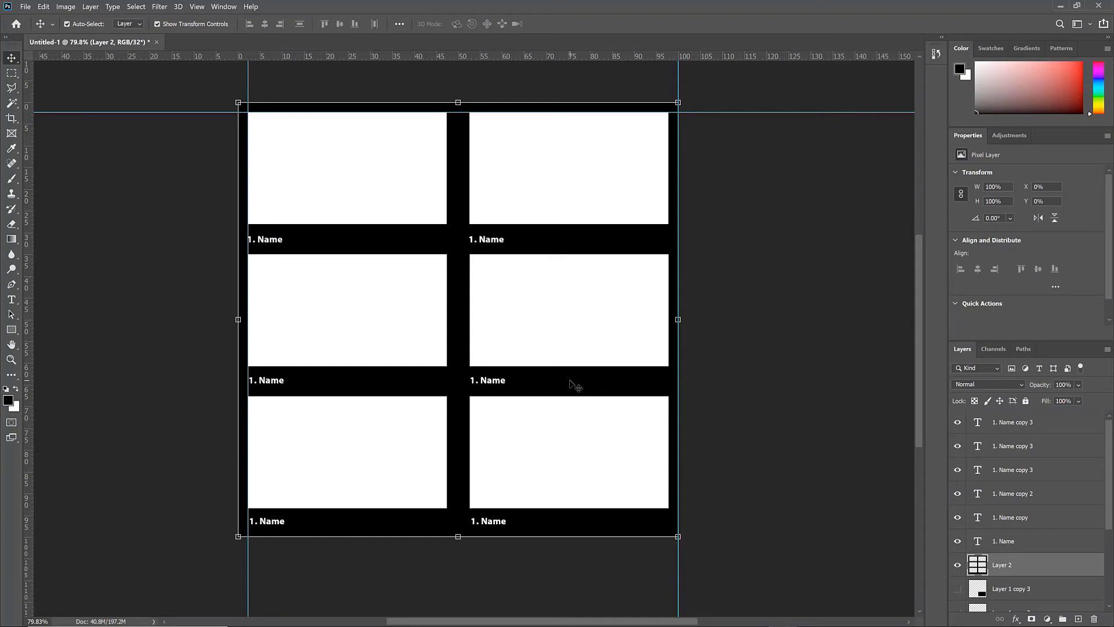
- Renumber the left column's middle label as "3. Name" and its lowest label as "5. Name"
{"action": "left_click", "coordinate": [1010, 517]}
{"action": "double_click", "coordinate": [1002, 541]}
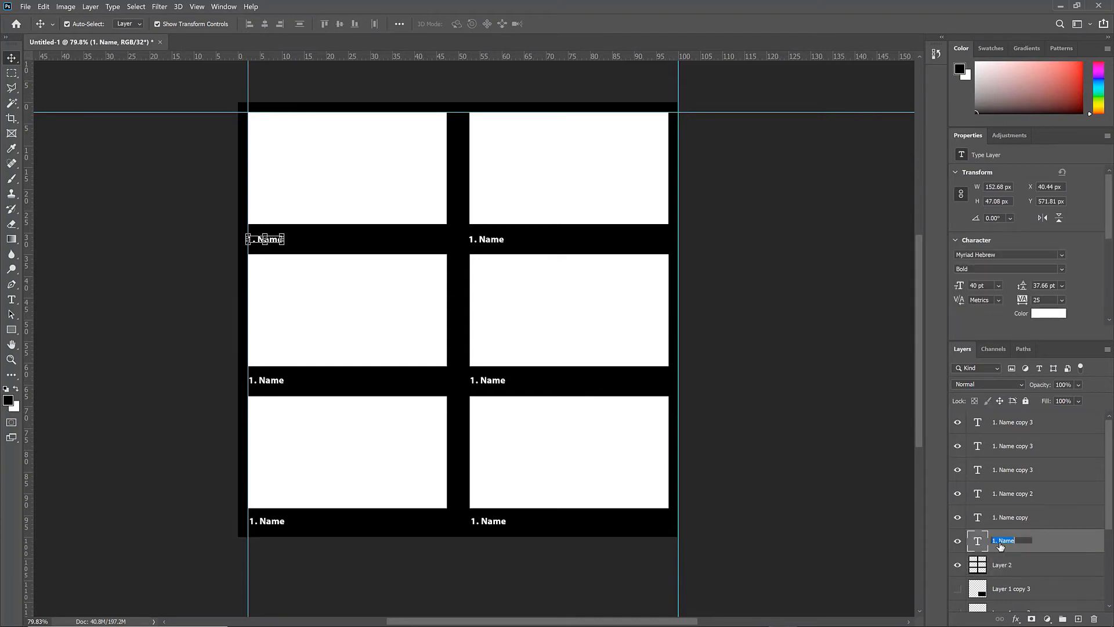
{"action": "double_click", "coordinate": [981, 545]}
{"action": "double_click", "coordinate": [980, 521]}
{"action": "type", "text": "3"}
{"action": "double_click", "coordinate": [982, 497]}
{"action": "type", "text": "5"}
{"action": "left_click", "coordinate": [979, 525]}
- Renumber the right column's labels, from the lowest frame to the uppermost, as "6. Name", "4. Name" and "2. Name"
{"action": "double_click", "coordinate": [980, 427]}
{"action": "type", "text": "6. Name"}
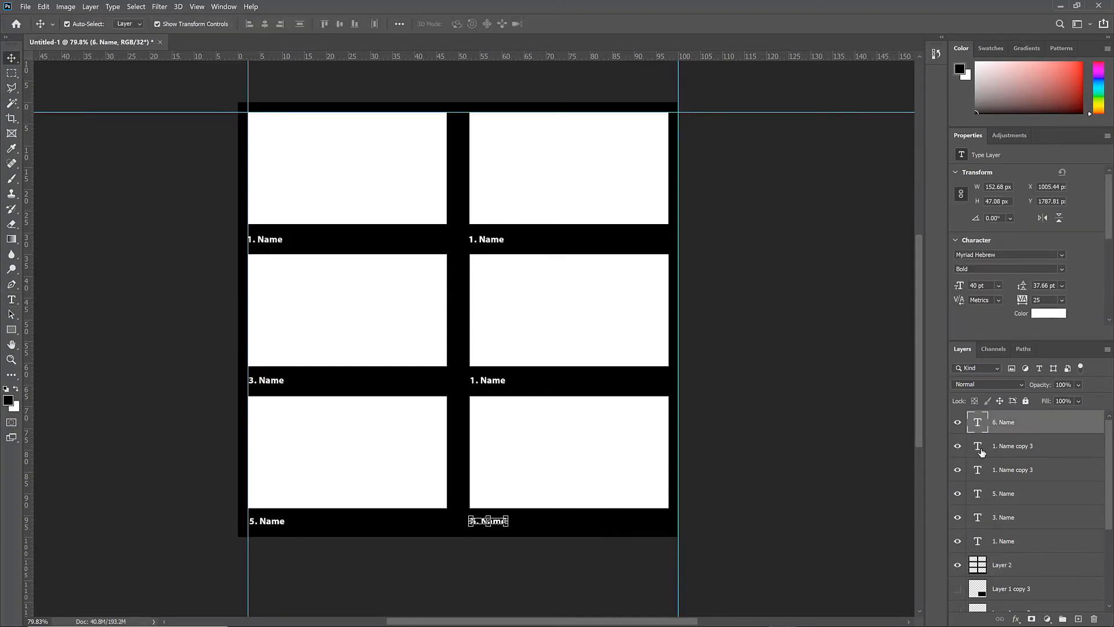
{"action": "double_click", "coordinate": [982, 451]}
{"action": "key", "text": "Left"}
{"action": "key", "text": "shift+Right"}
{"action": "type", "text": "4"}
{"action": "key", "text": "ctrl+Return"}
{"action": "double_click", "coordinate": [978, 474]}
{"action": "key", "text": "Left"}
{"action": "key", "text": "shift+Right"}
{"action": "type", "text": "2"}
{"action": "key", "text": "ctrl+Return"}
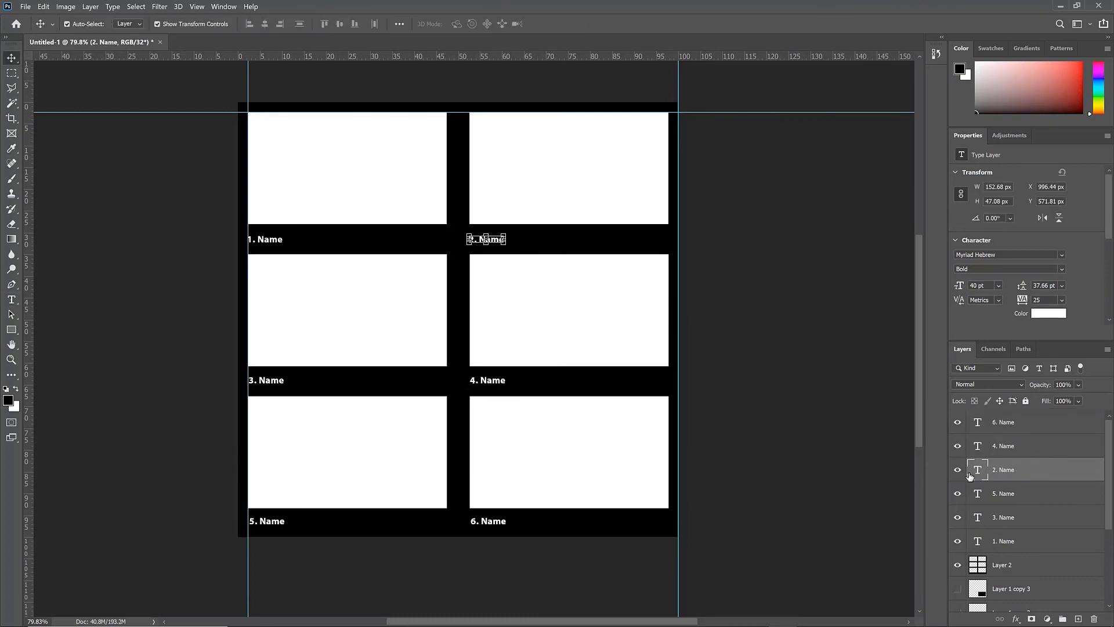